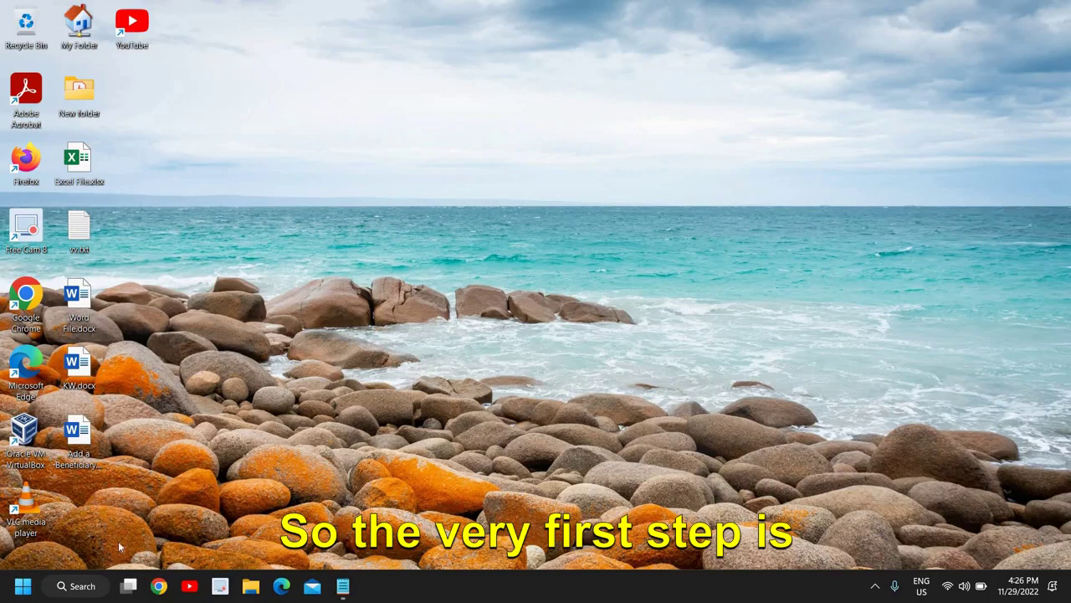
Open Device Manager maximized and select Integrated Monitor under the expanded Monitors category
right_click(22, 588)
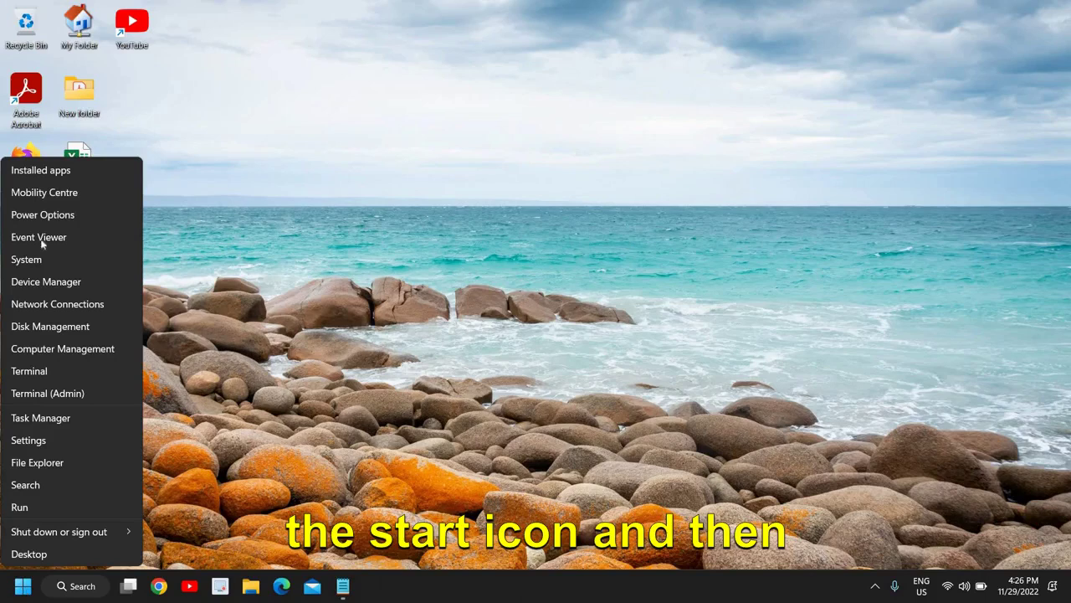
left_click(46, 282)
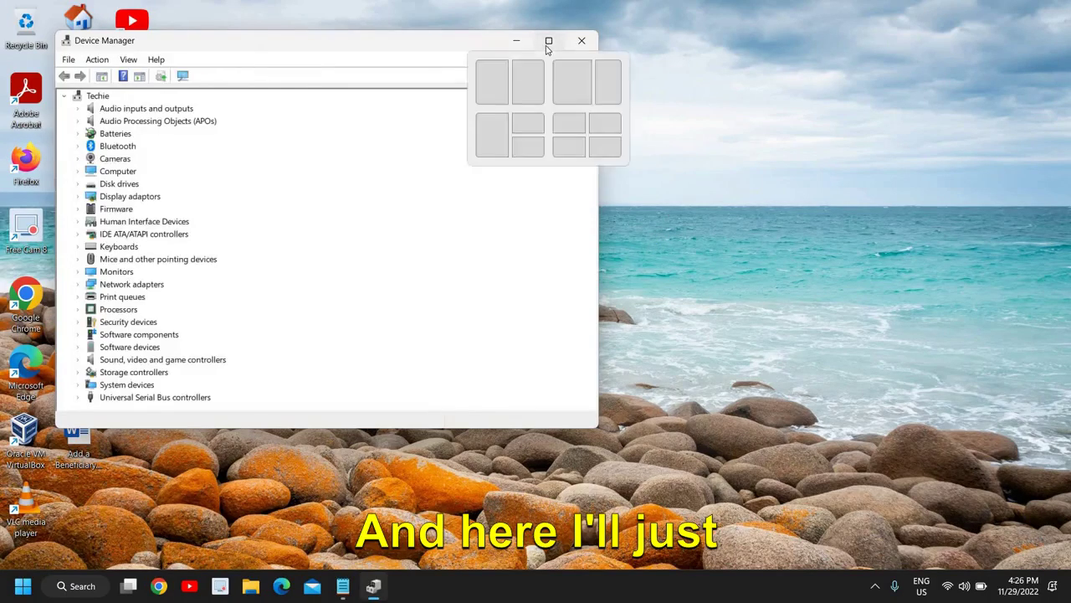
left_click(546, 42)
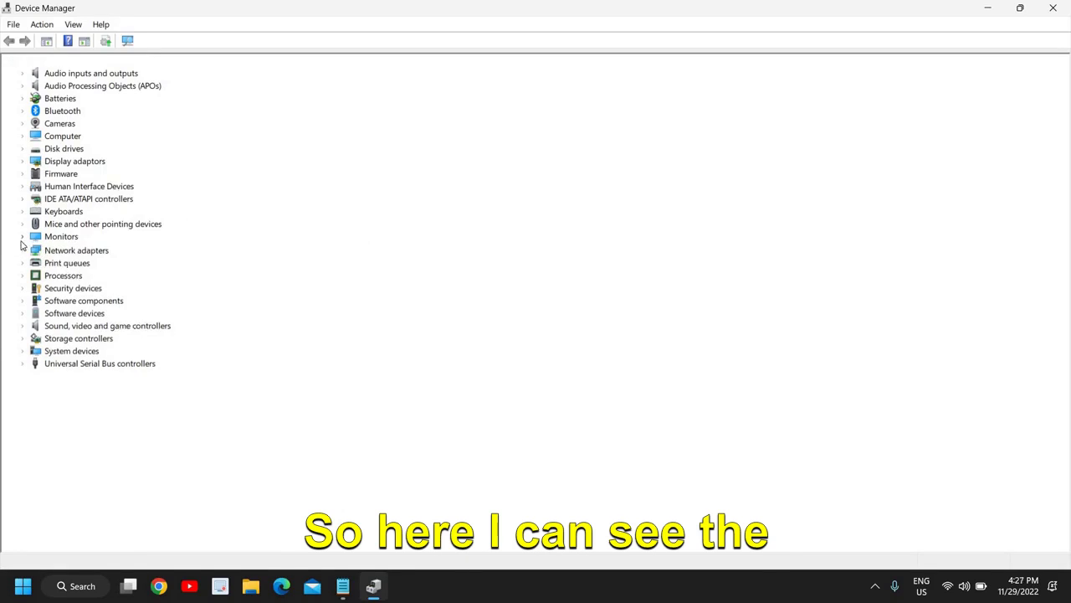
left_click(22, 238)
left_click(90, 250)
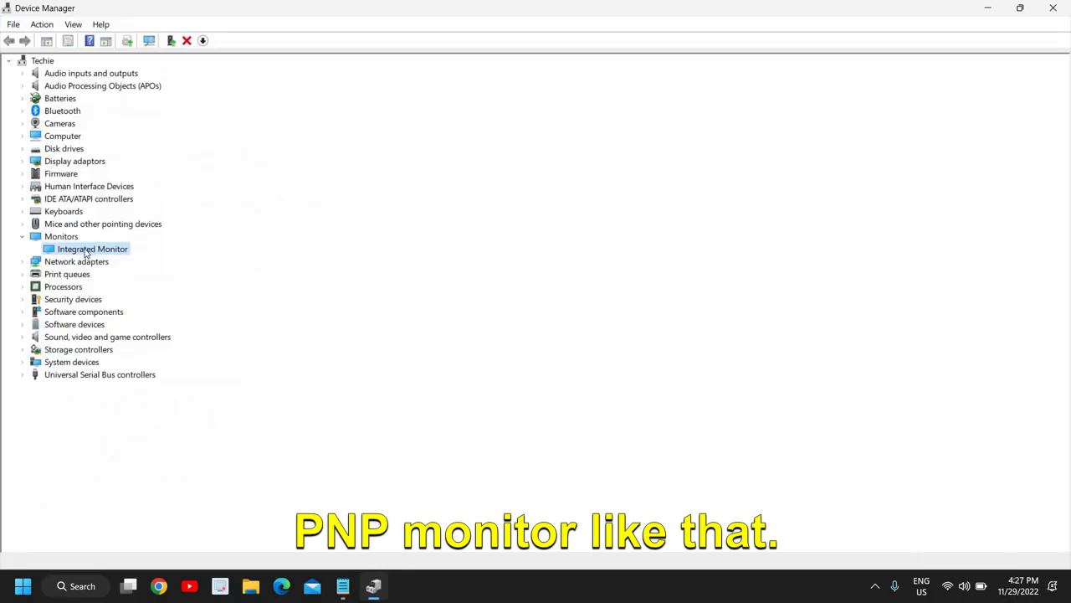
Run an automatic driver search for Integrated Monitor, which reports the best driver is installed
right_click(87, 254)
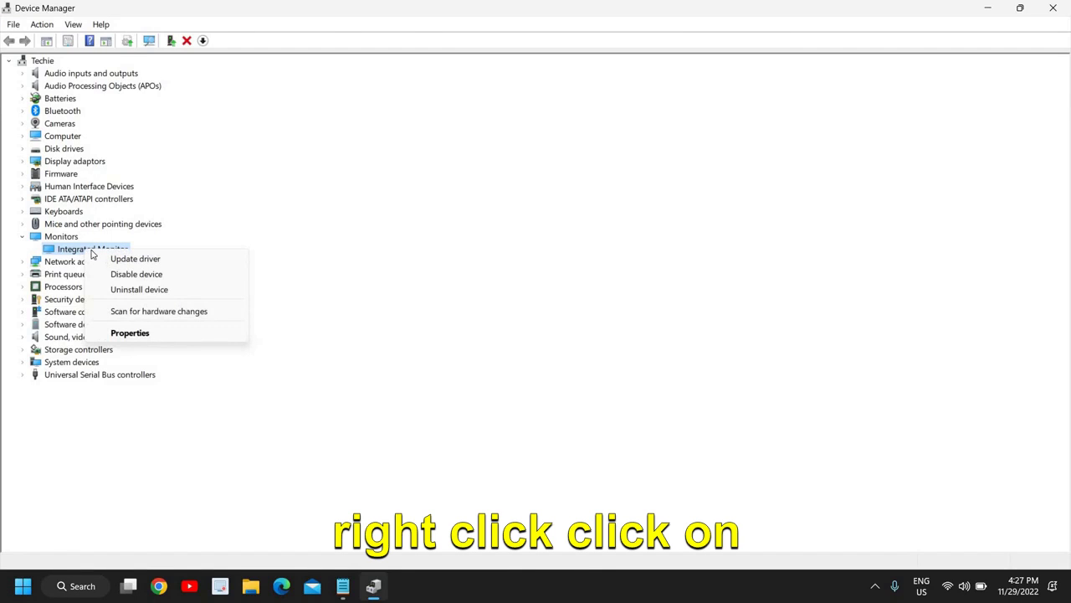
left_click(122, 257)
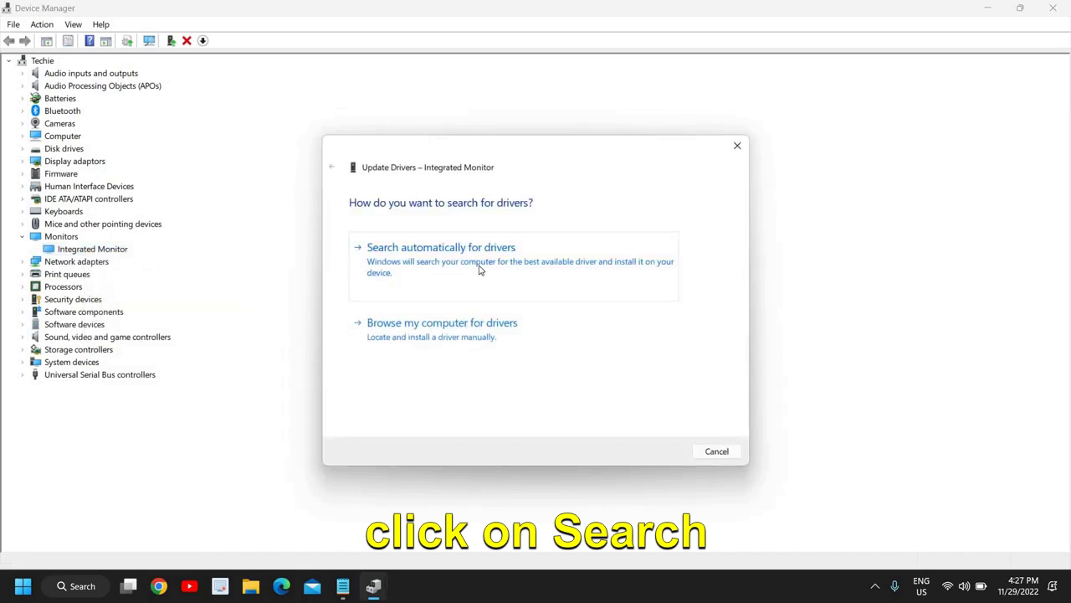
left_click(482, 266)
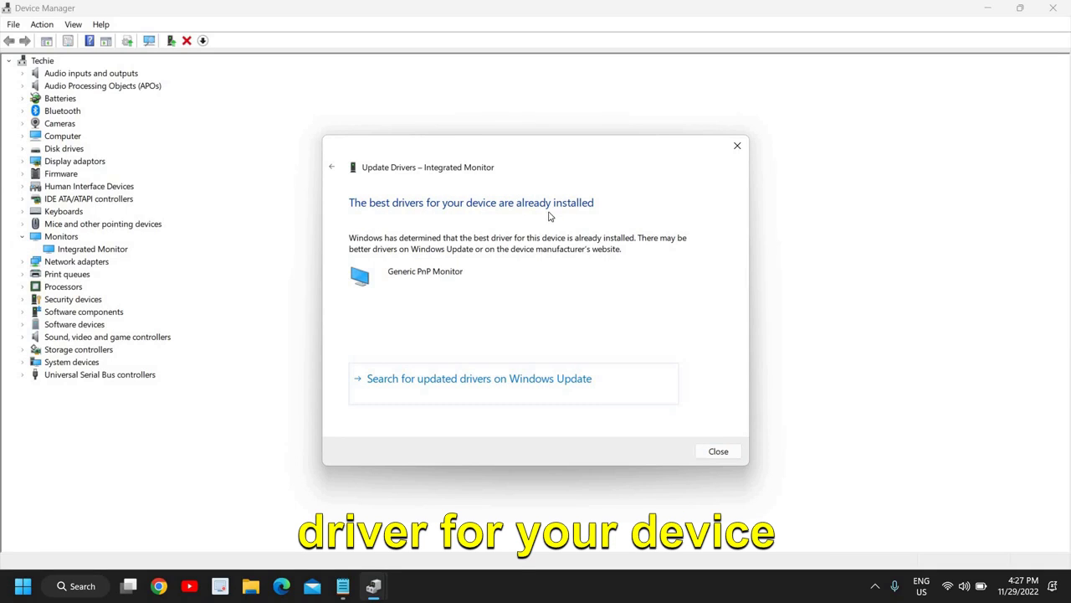
left_click(711, 452)
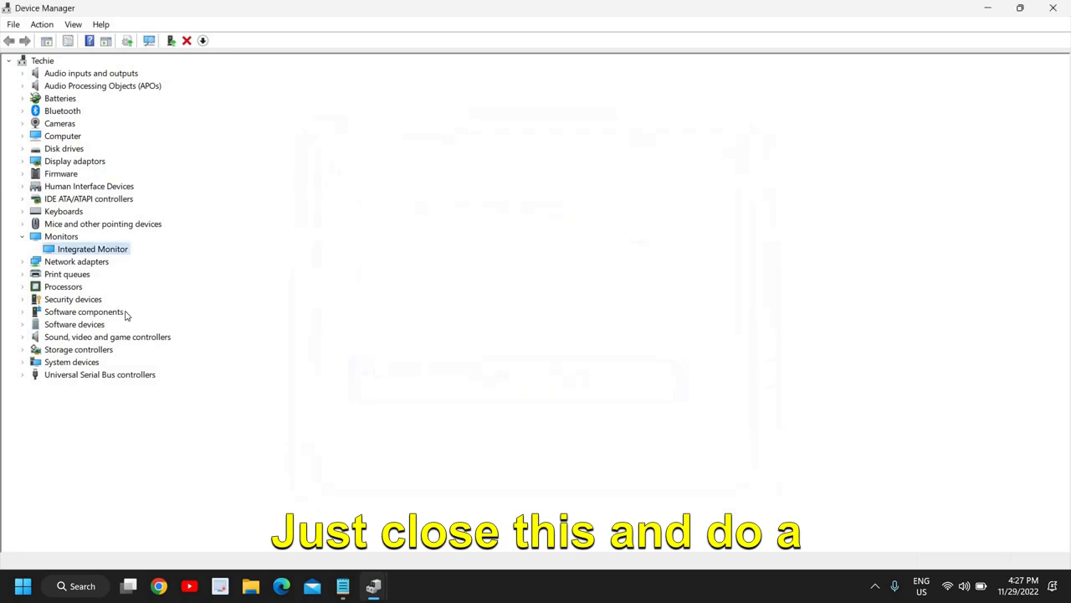
Reopen Integrated Monitor's driver update and choose to browse this computer for drivers
right_click(110, 254)
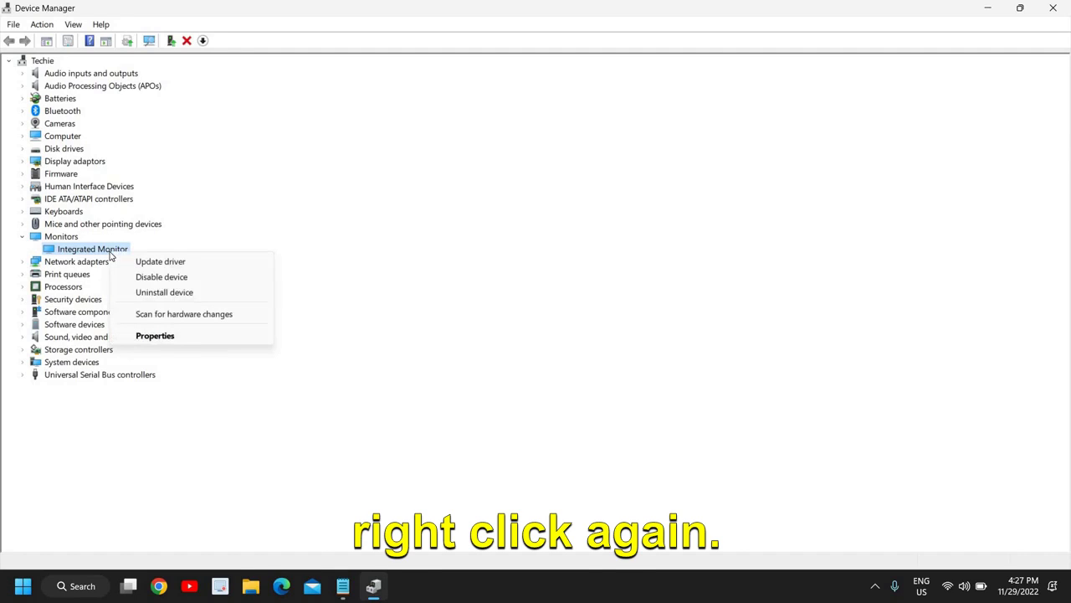
left_click(155, 265)
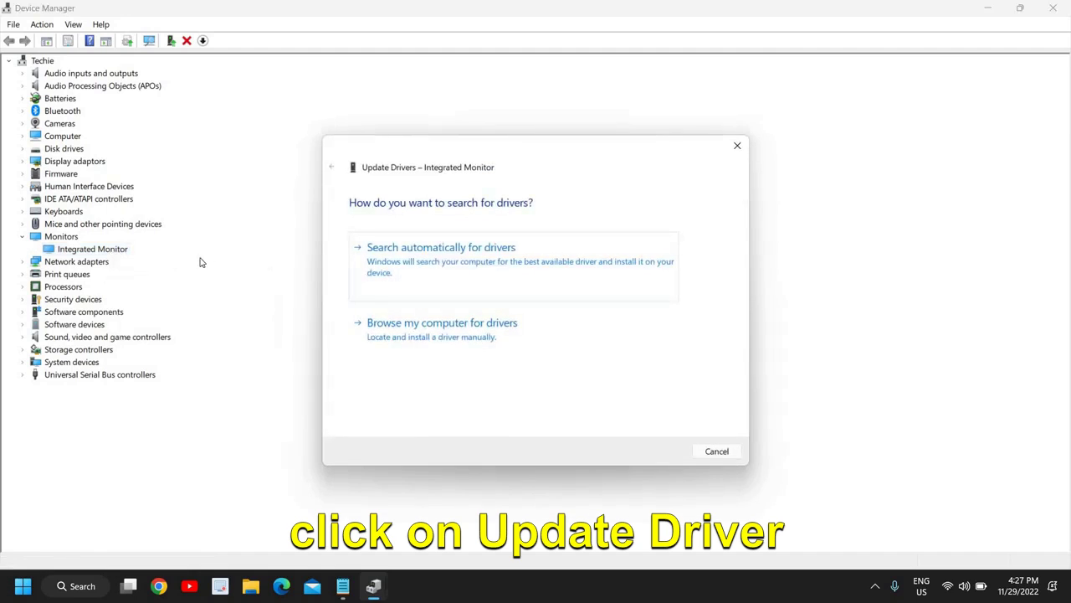
left_click(441, 336)
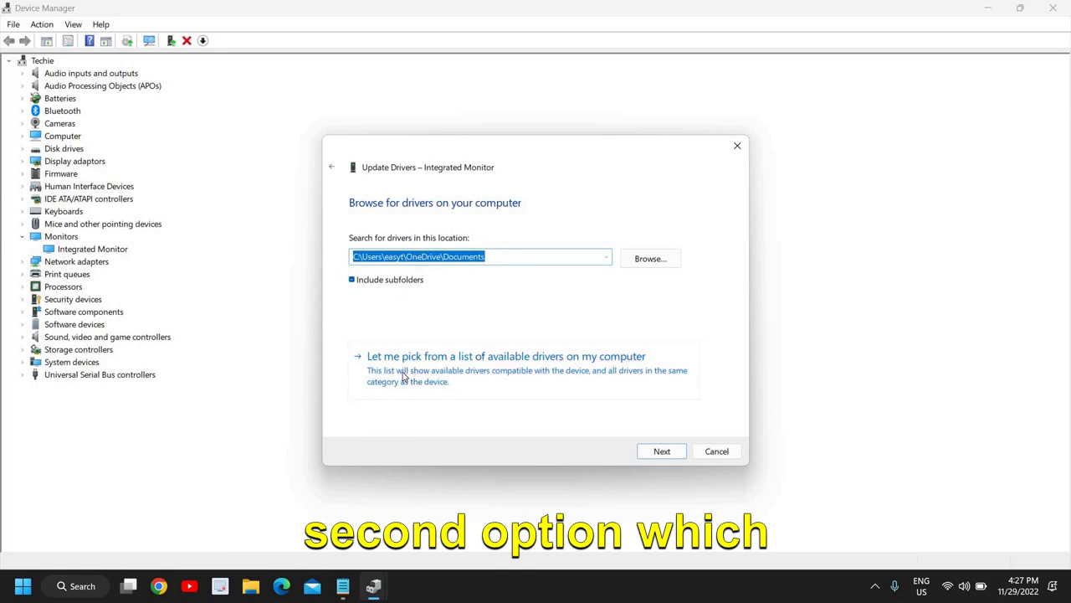
List compatible drivers, toggle Generic PnP Monitor selection, then cancel the update wizard
left_click(457, 375)
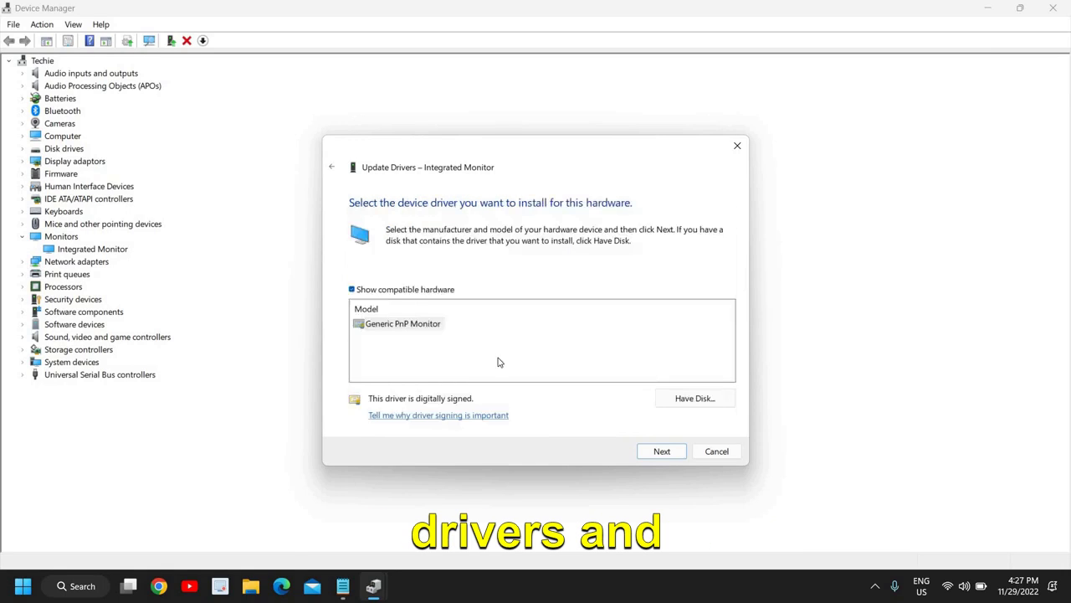
left_click(400, 330)
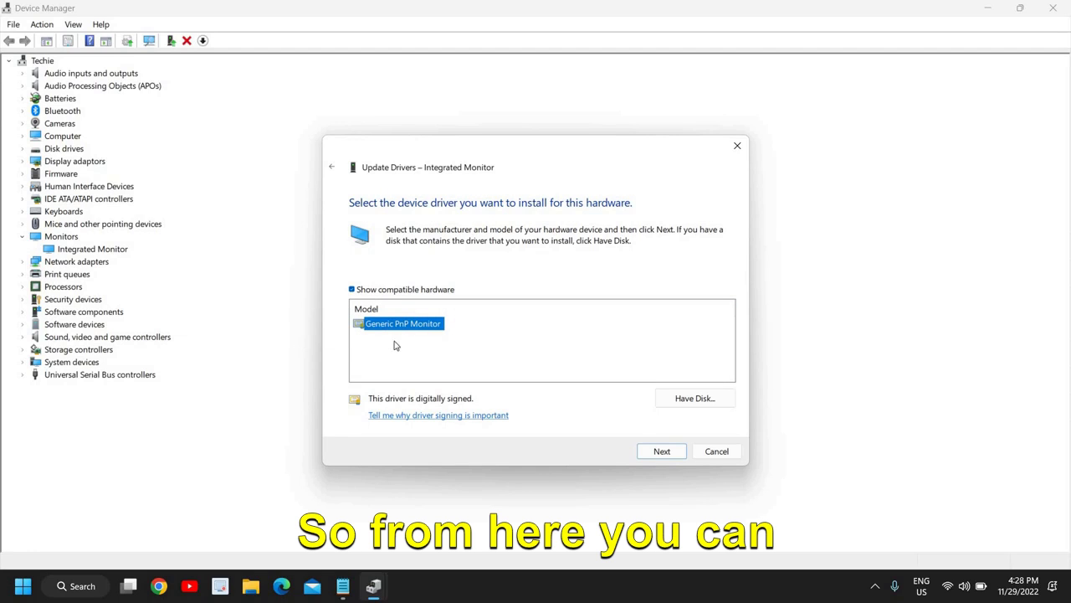
left_click(368, 341)
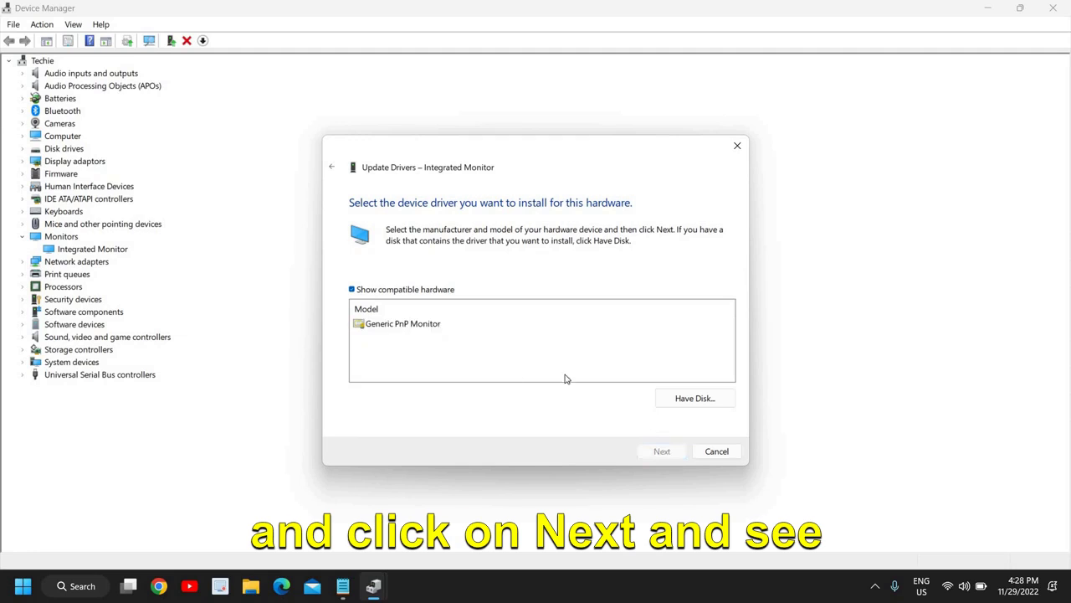
left_click(399, 325)
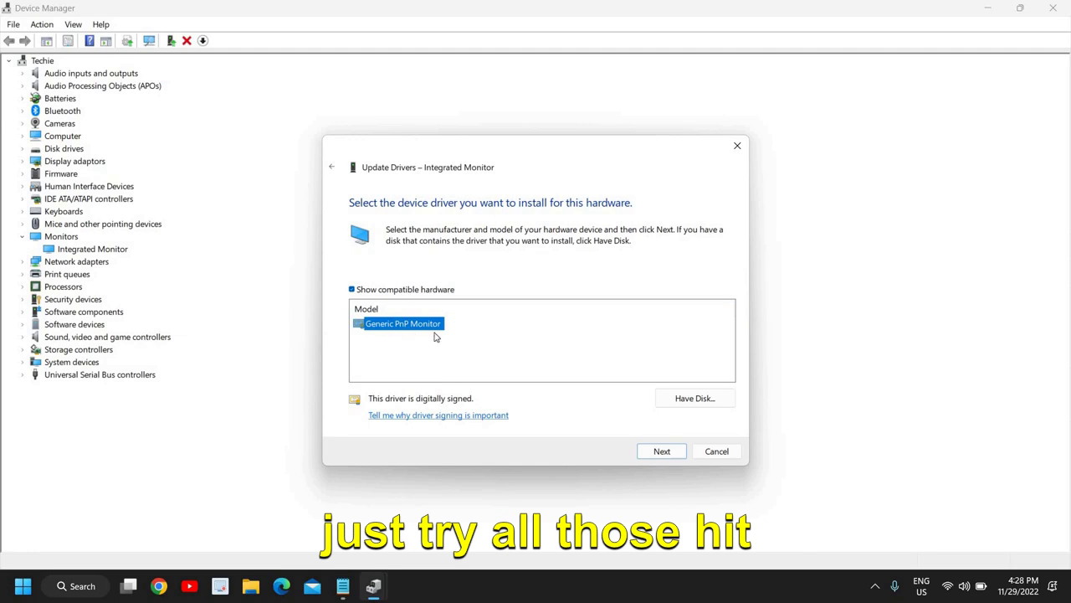
left_click(405, 343)
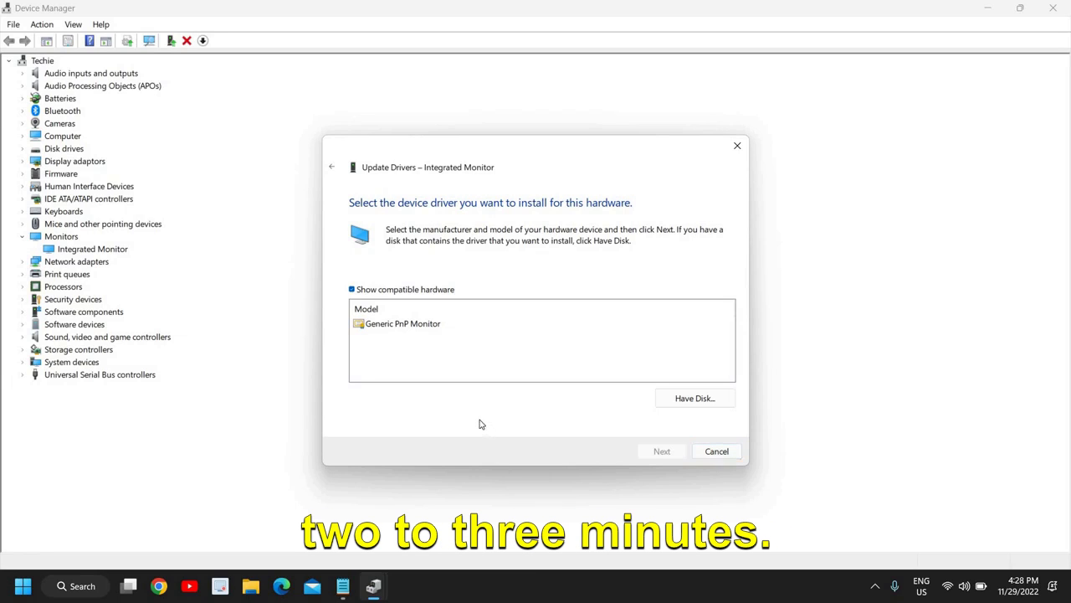
left_click(717, 457)
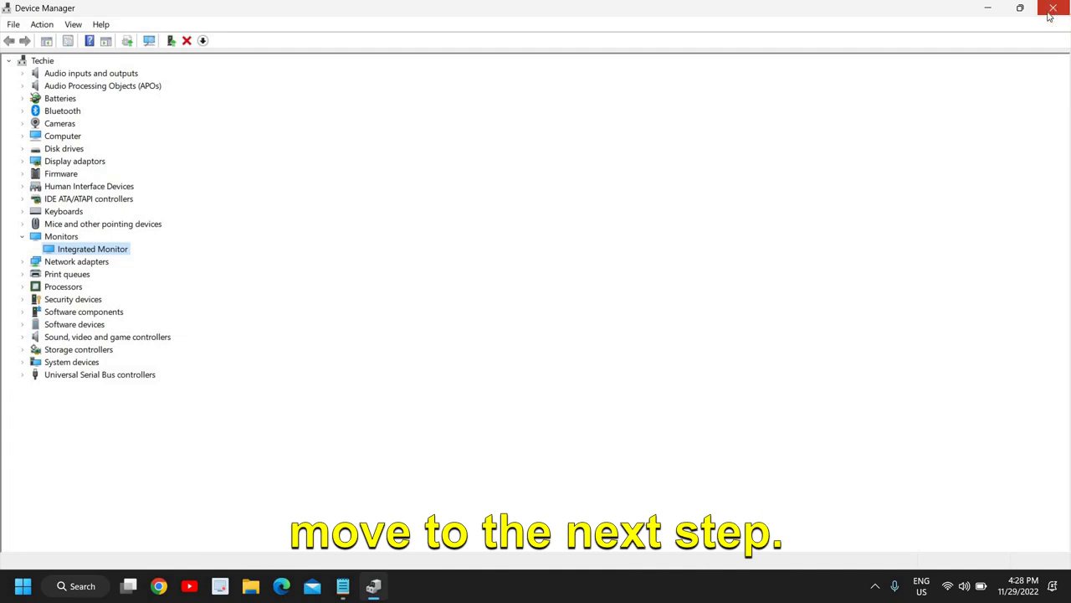
Reopen Device Manager and select Intel(R) UHD Graphics under Display adaptors
left_click(1050, 15)
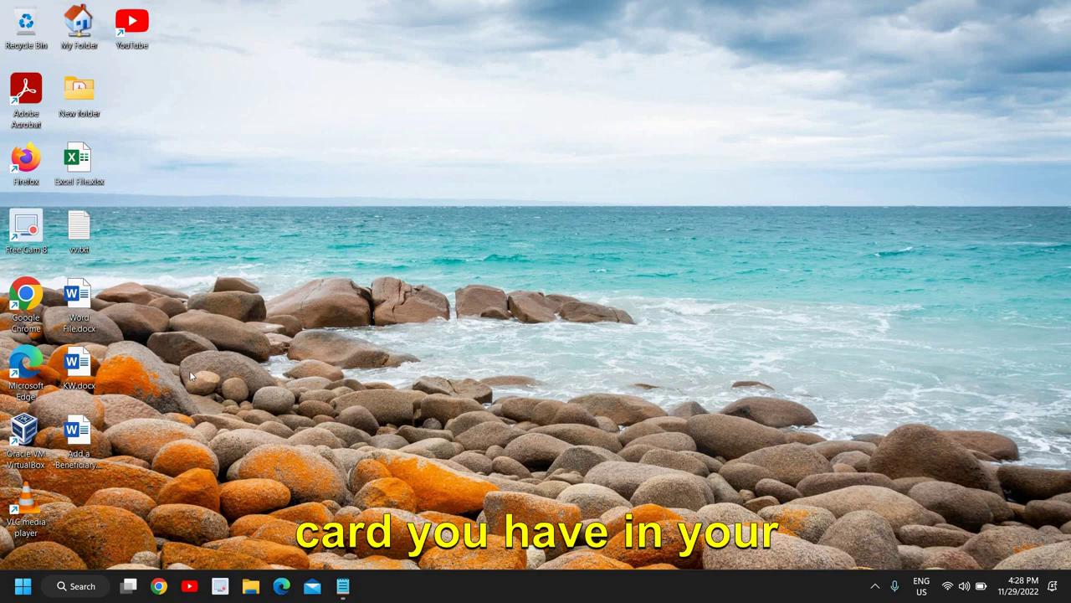
right_click(23, 586)
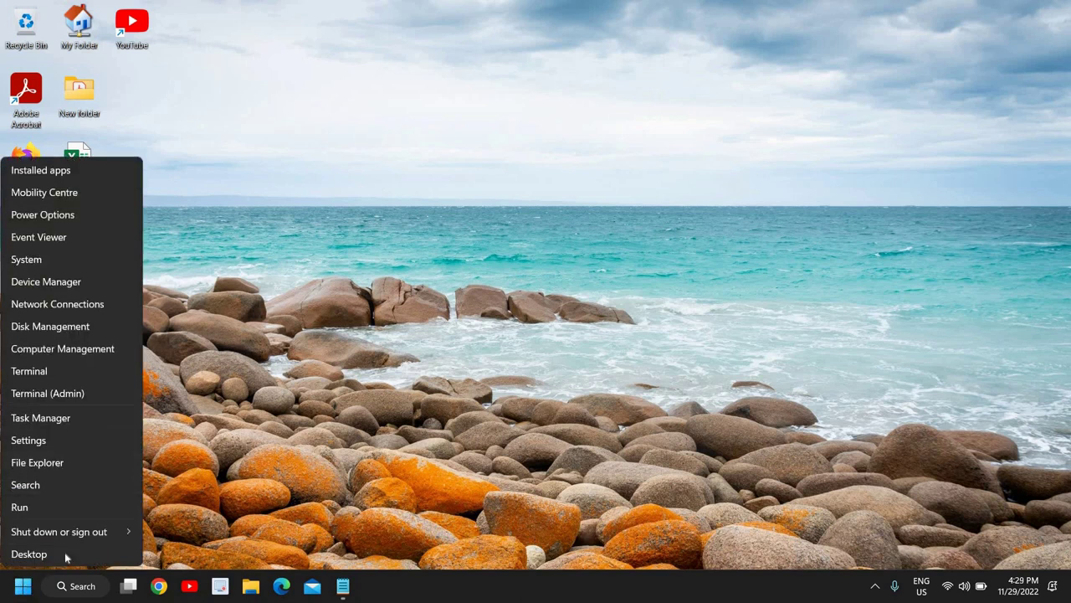
left_click(68, 282)
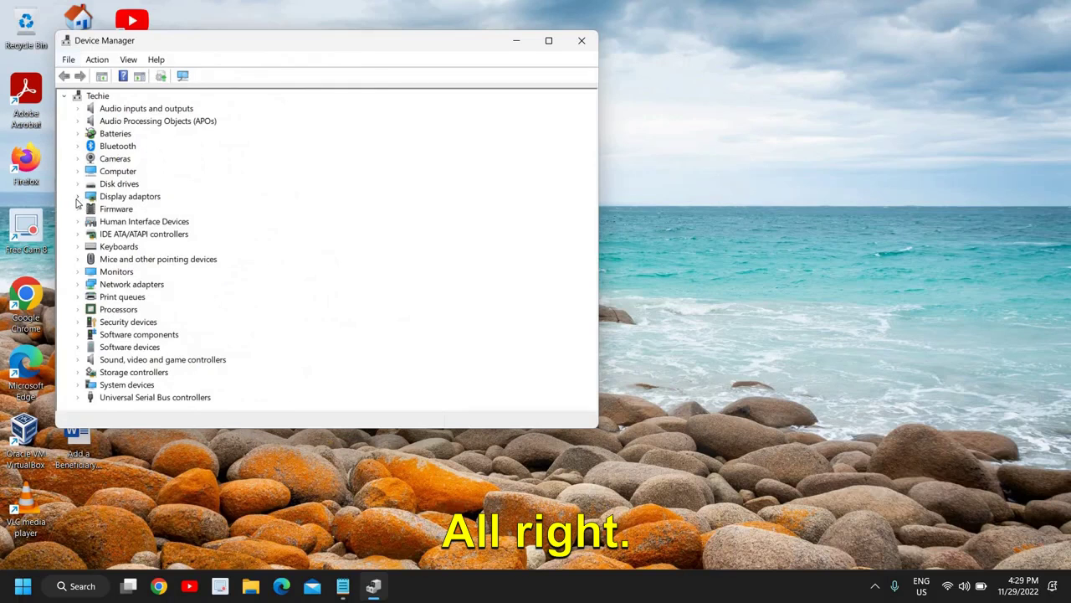
left_click(78, 197)
left_click(163, 212)
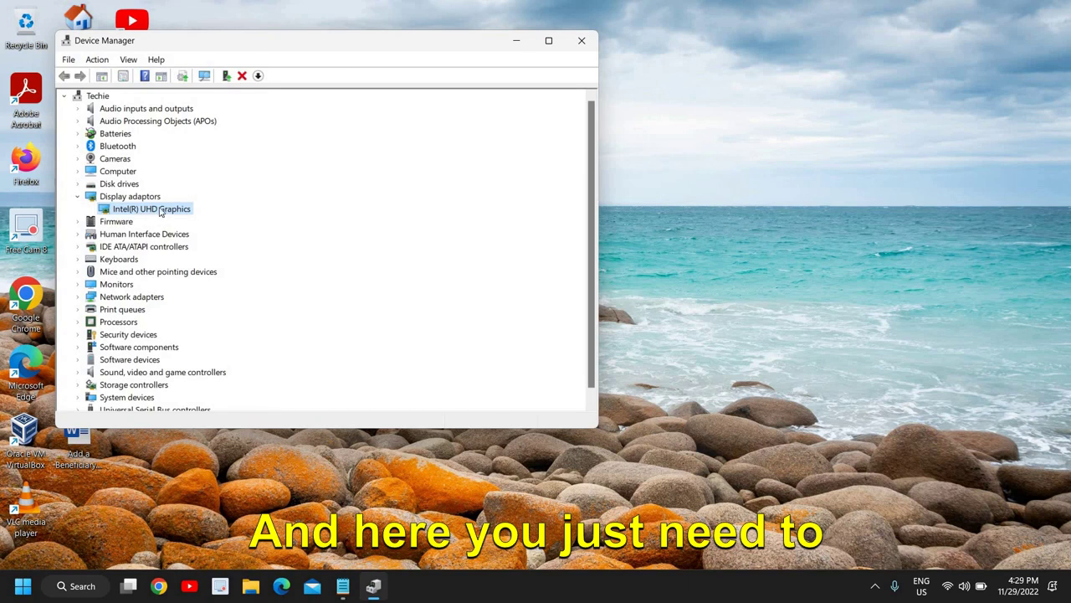
Automatically search for an Intel(R) UHD Graphics driver update and dismiss the result
right_click(161, 211)
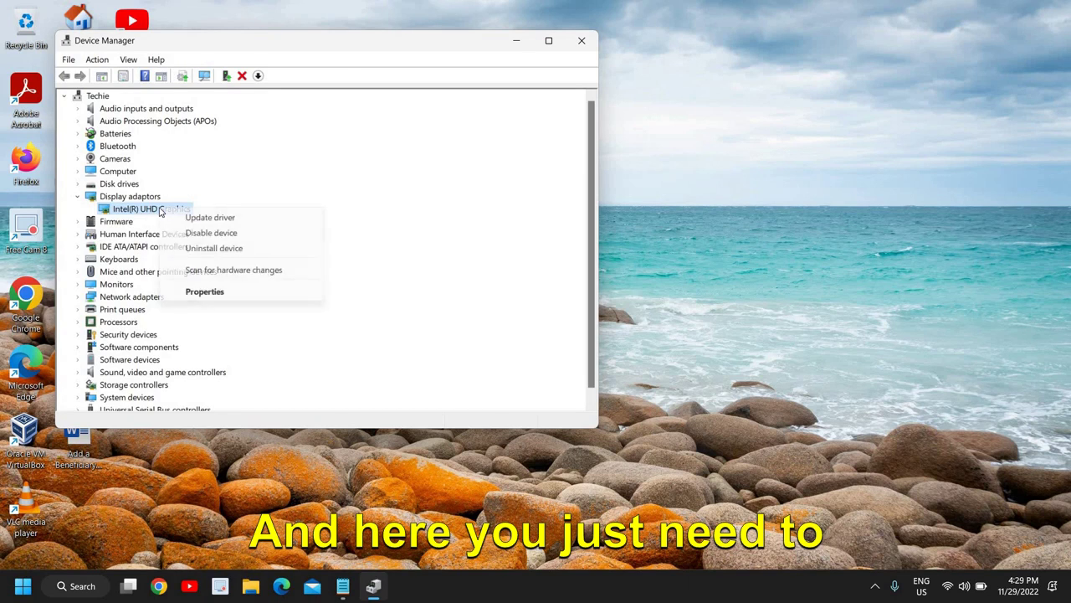
left_click(201, 218)
left_click(209, 210)
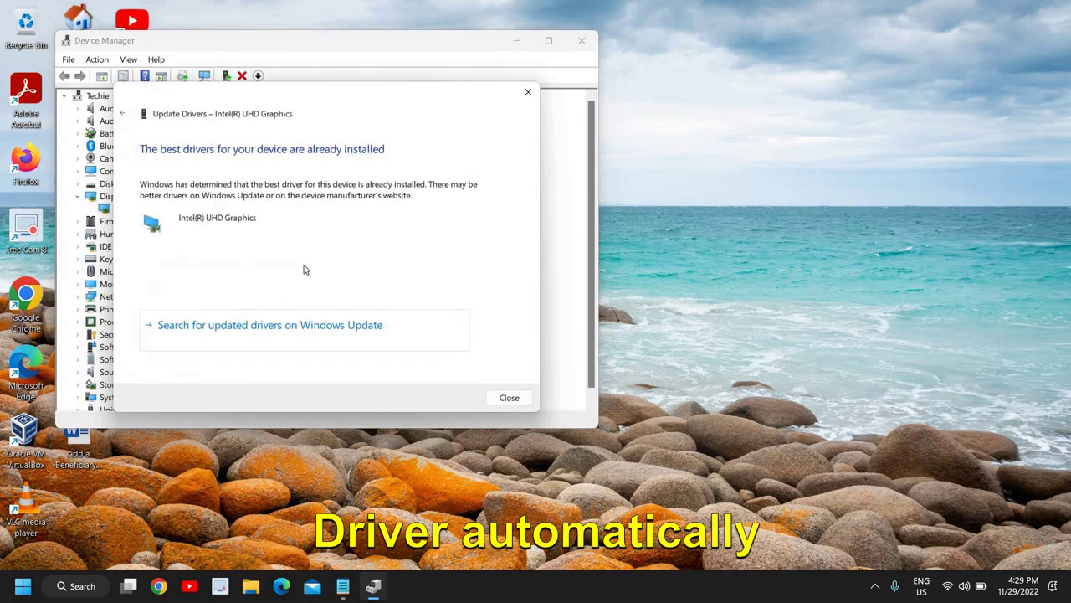
left_click(508, 398)
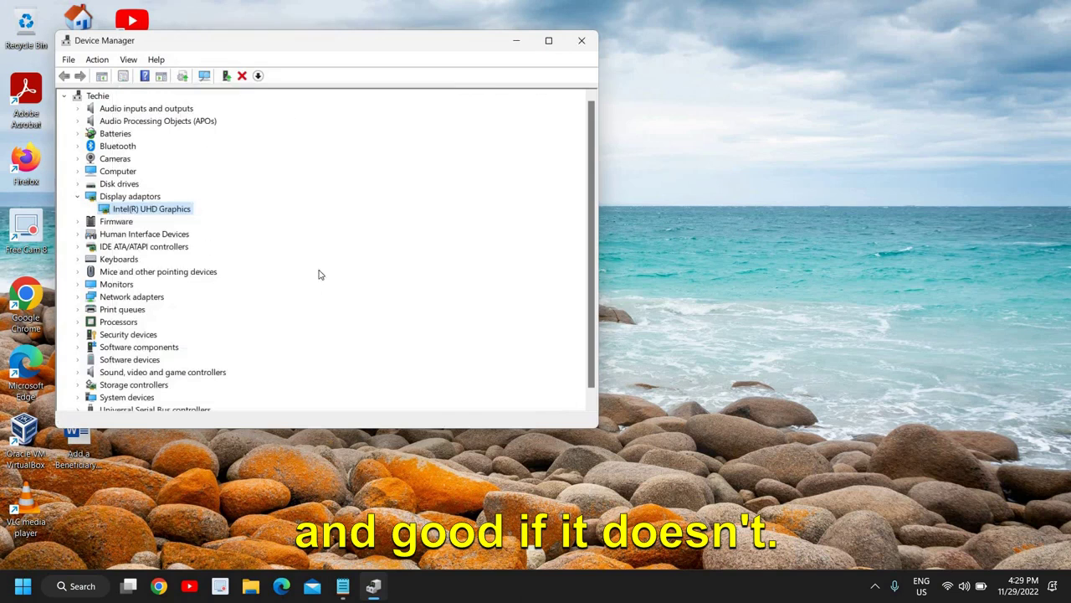
right_click(152, 212)
left_click(180, 218)
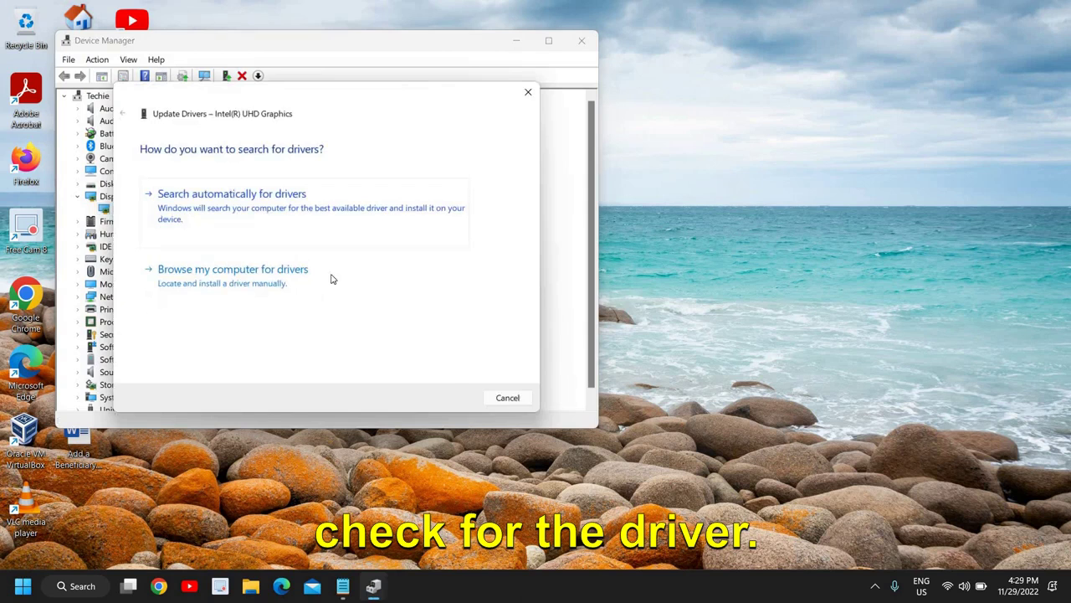
left_click(505, 398)
right_click(160, 210)
left_click(178, 215)
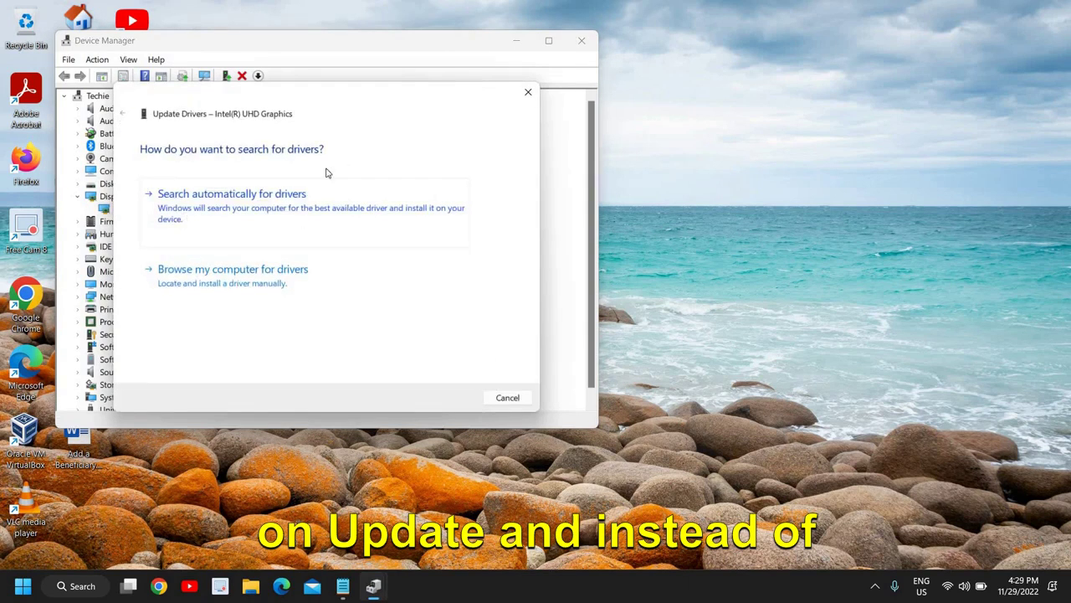
left_click(283, 285)
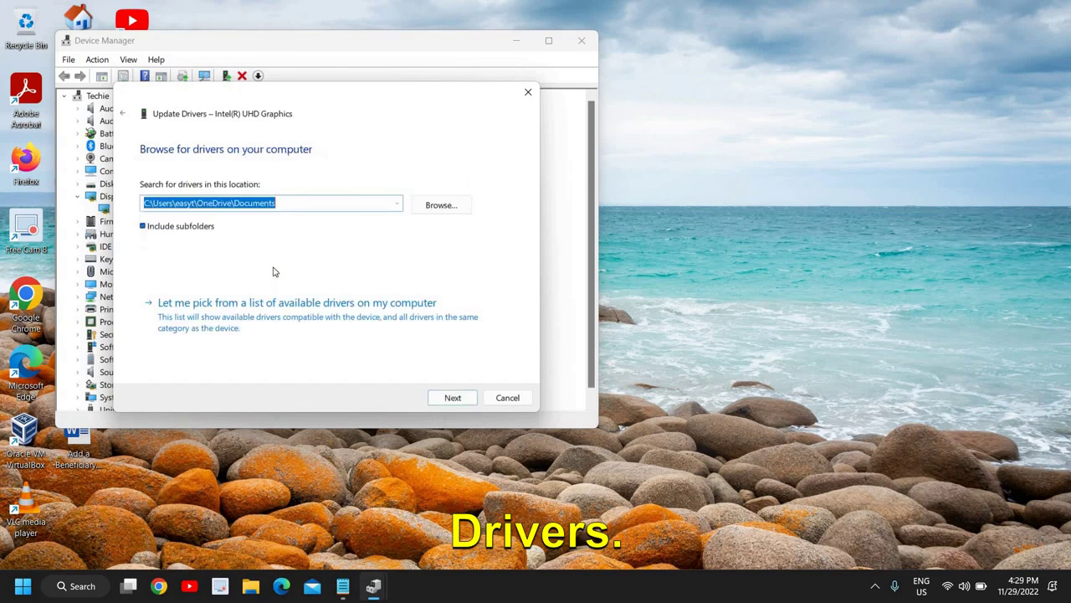
left_click(222, 328)
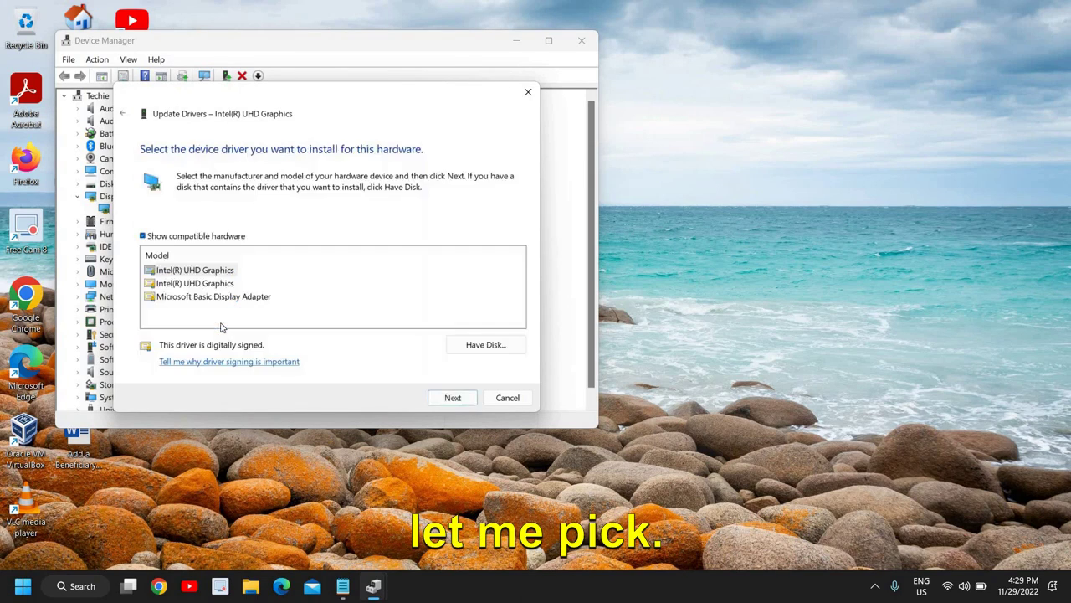
left_click(181, 273)
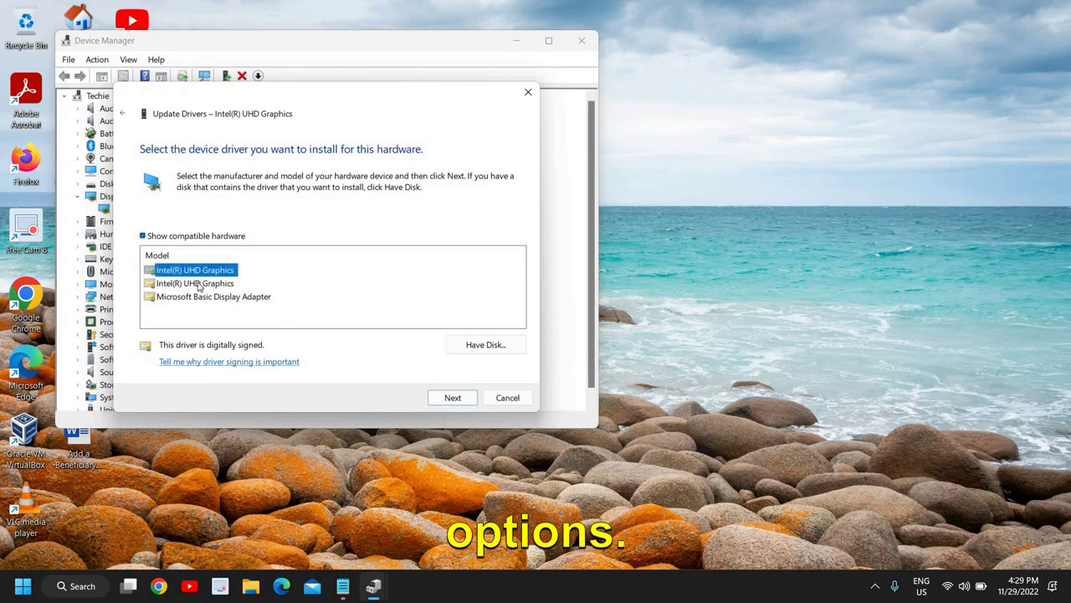
left_click(199, 284)
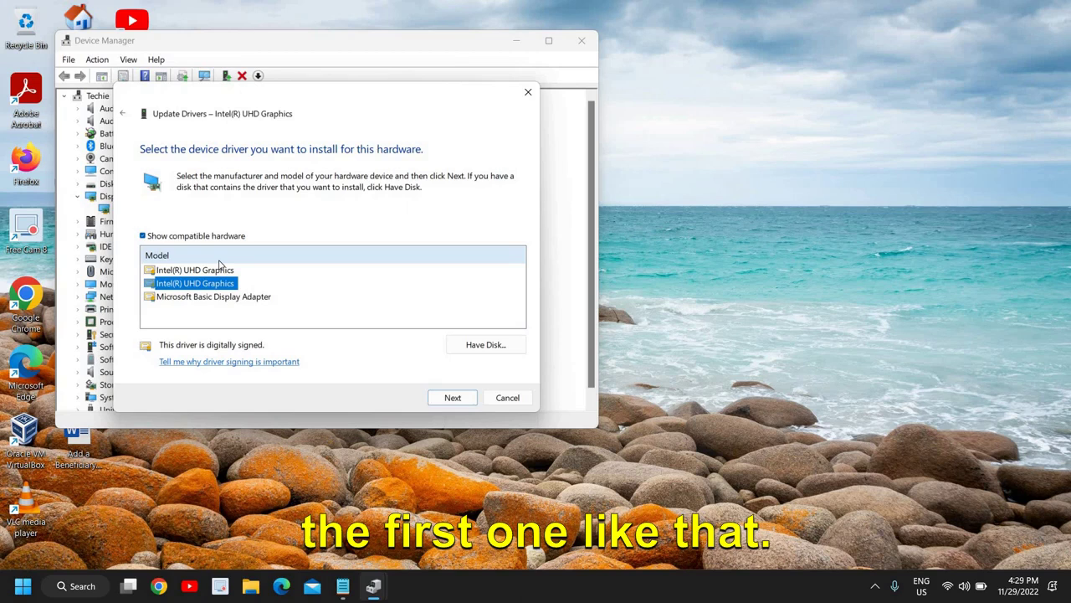
left_click(506, 399)
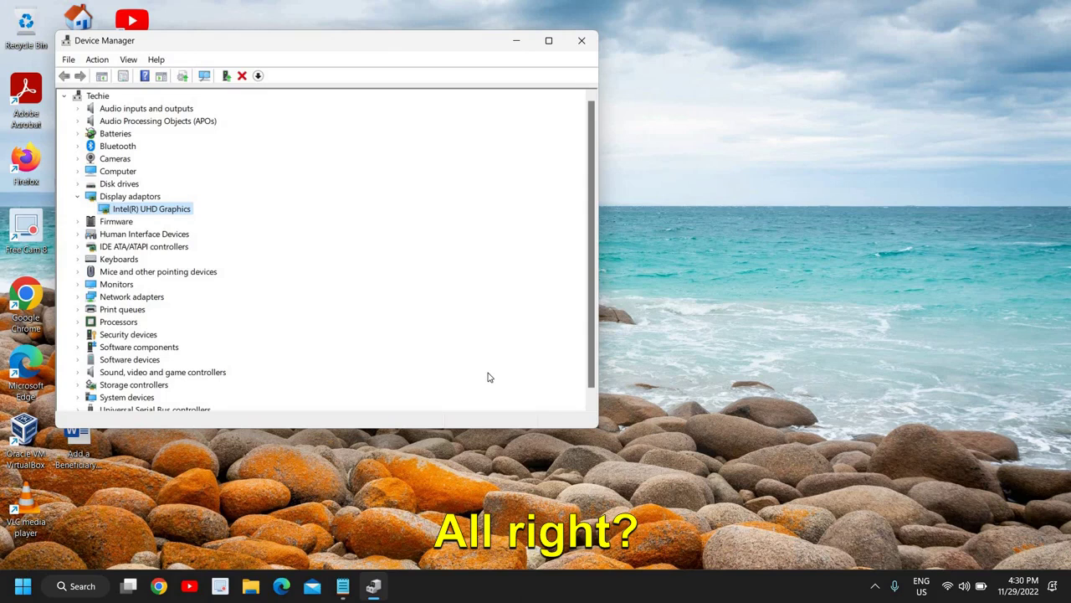
Close Device Manager and open Windows Update settings by searching 'windows'
left_click(582, 42)
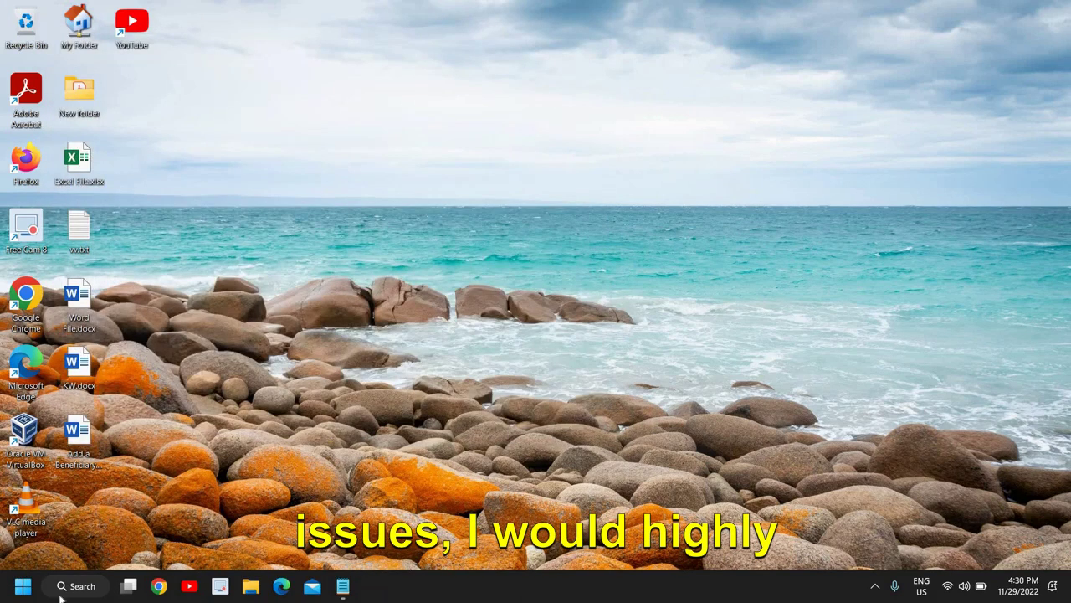
left_click(79, 587)
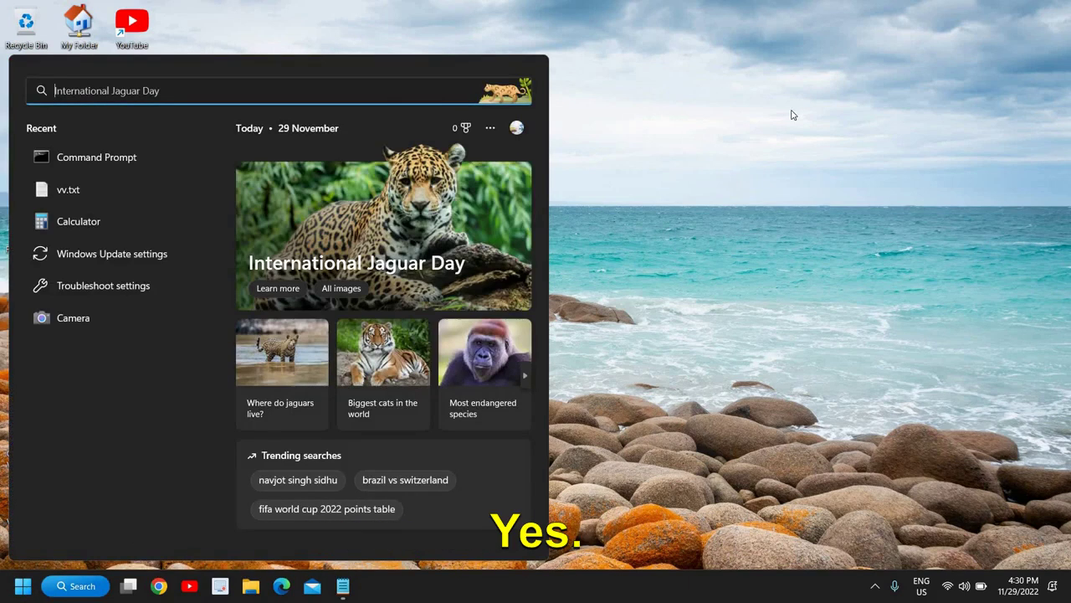
type("w")
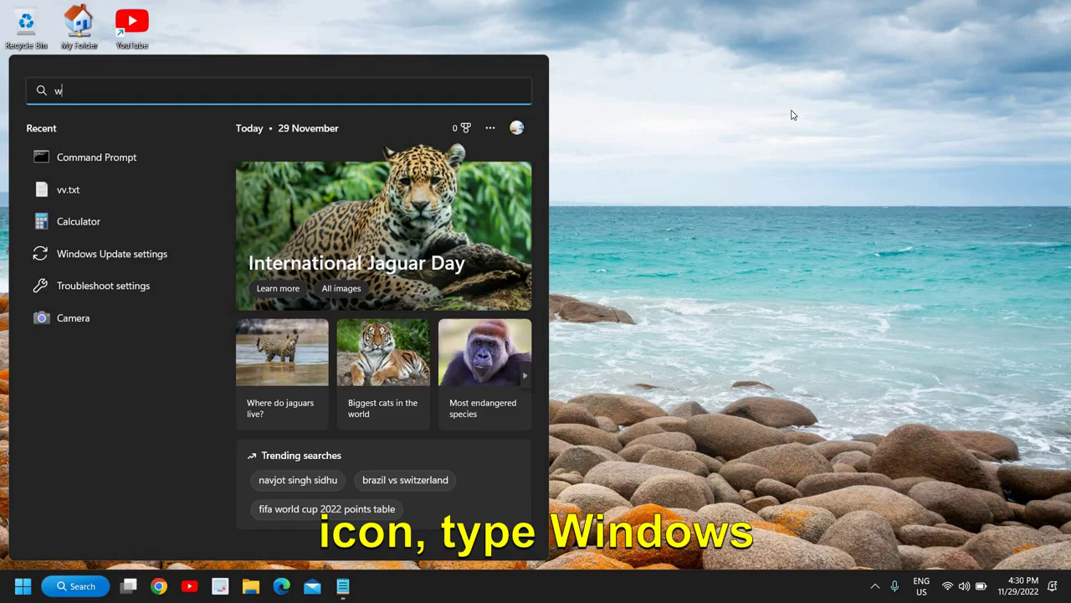
type("indows")
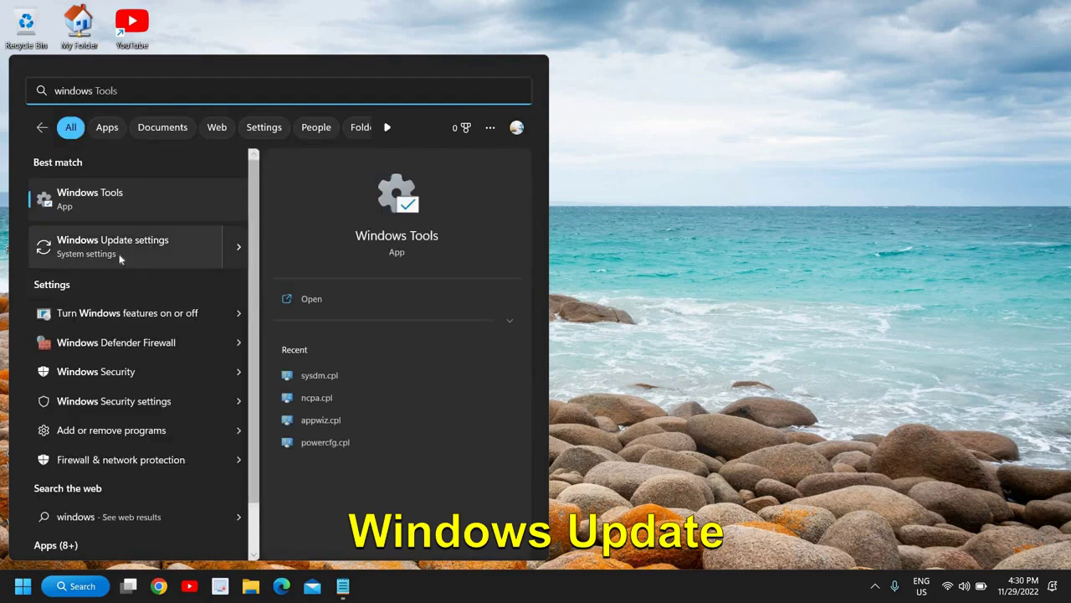
left_click(161, 249)
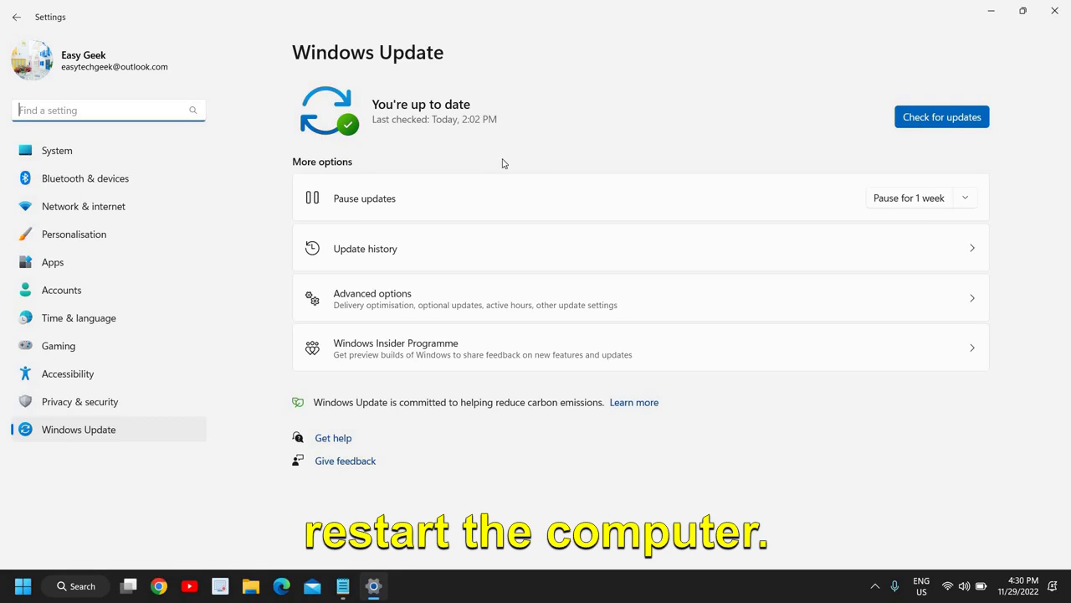
Close Settings after confirming the PC is up to date
left_click(1056, 11)
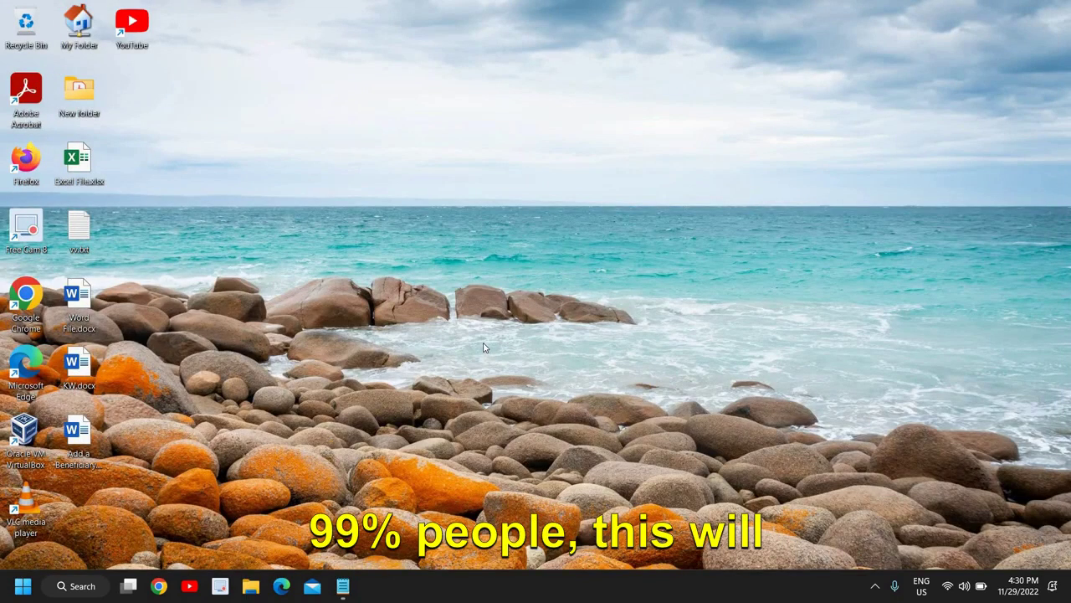